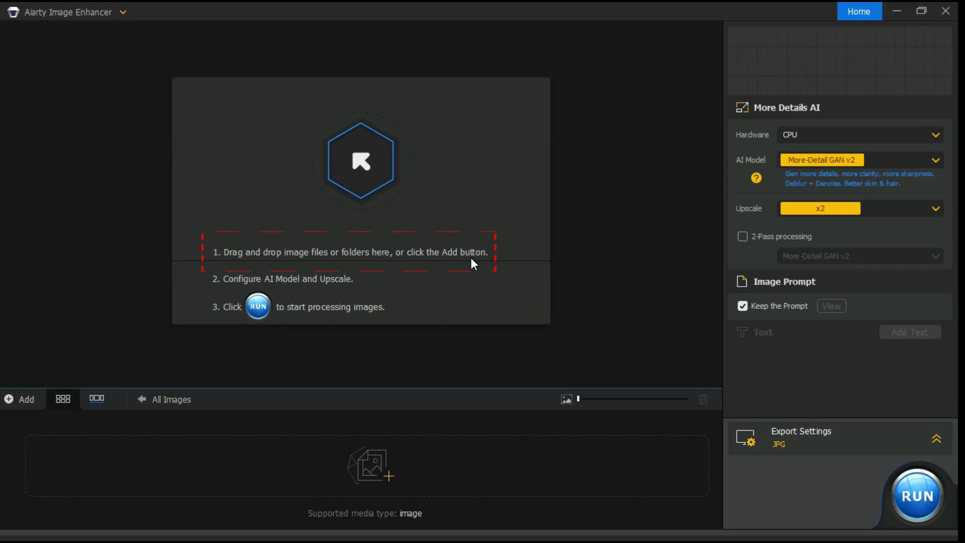
Step: Load portrait photo 27 and shift the split-view before/after divider across the face
{"action": "left_click", "coordinate": [364, 152]}
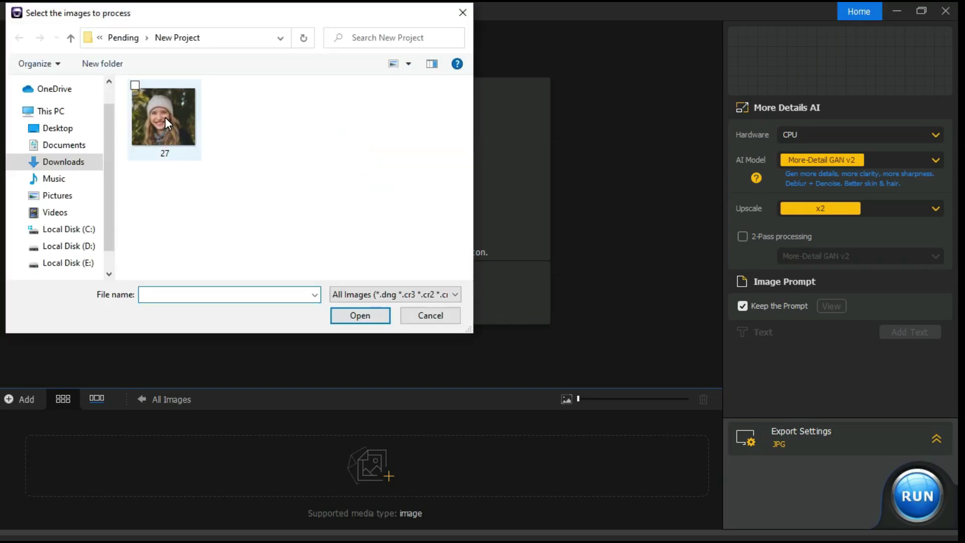
{"action": "double_click", "coordinate": [166, 117]}
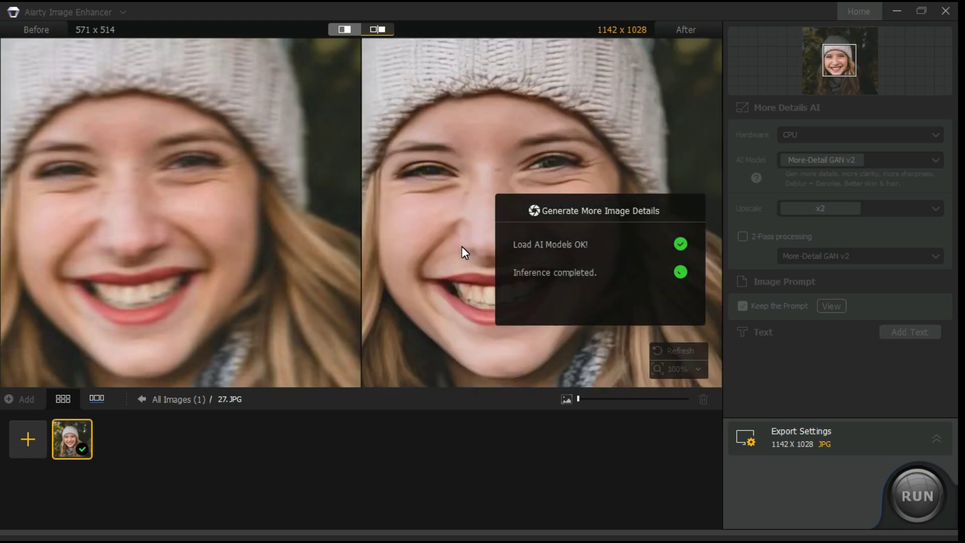
{"action": "left_click", "coordinate": [338, 26]}
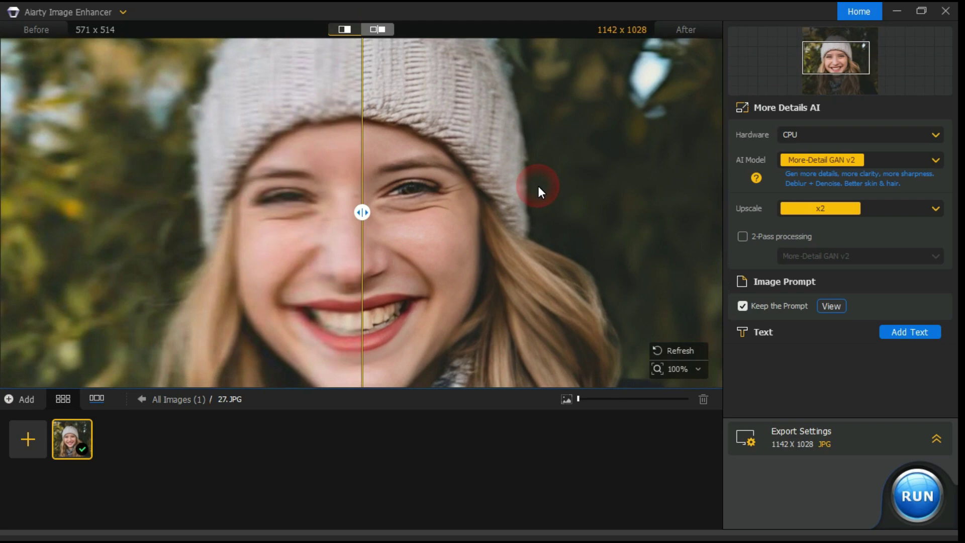
{"action": "mouse_move", "coordinate": [372, 219]}
{"action": "left_mouse_down"}
{"action": "mouse_move", "coordinate": [658, 220]}
{"action": "mouse_move", "coordinate": [178, 218]}
{"action": "mouse_move", "coordinate": [357, 214]}
{"action": "left_mouse_up"}
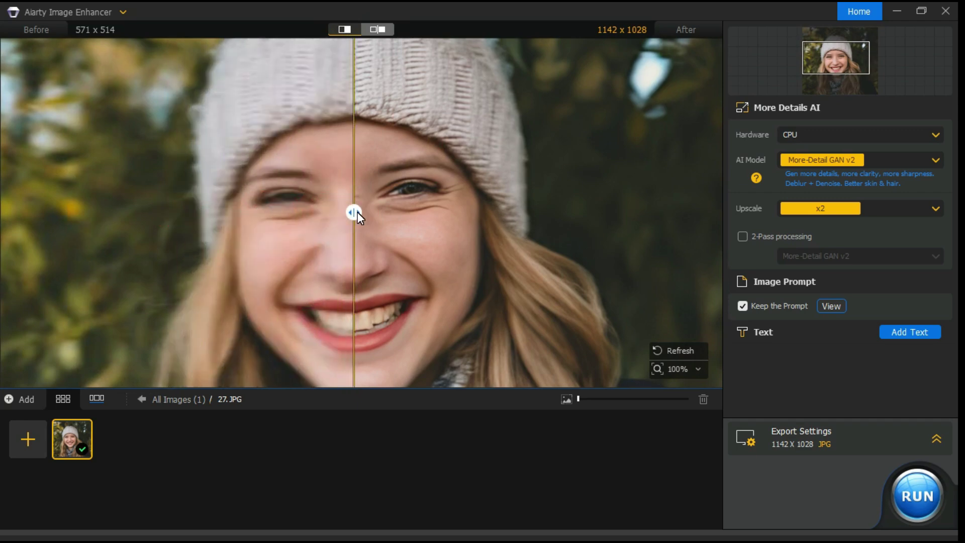
Step: Set the preview zoom from 100% to 50%
{"action": "left_click", "coordinate": [674, 371]}
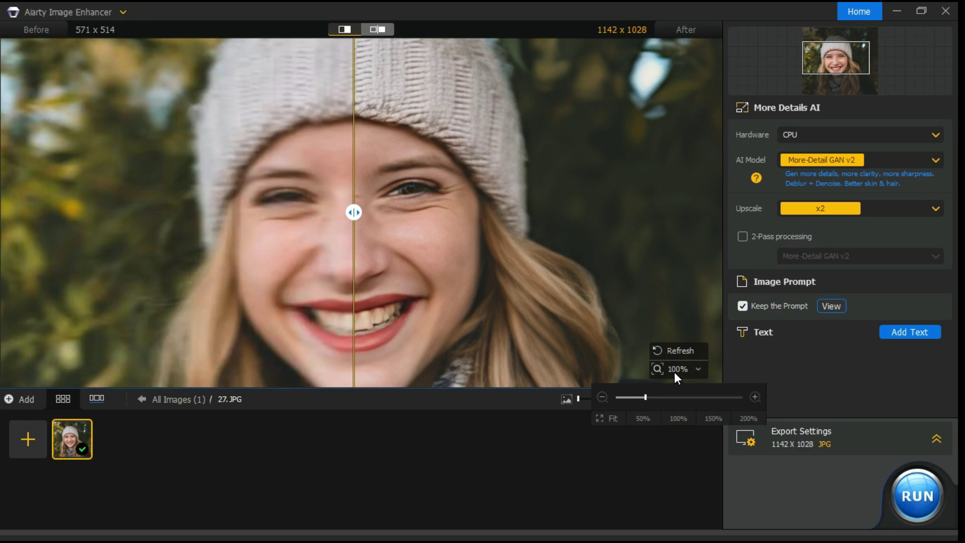
{"action": "left_click", "coordinate": [642, 419]}
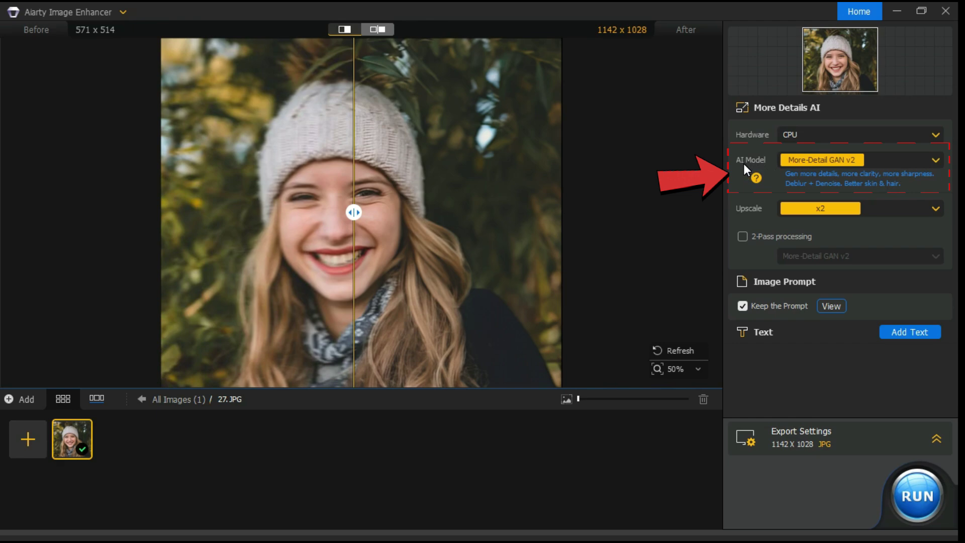
Step: Try More-Detail GAN v2 and Smooth Diff v2 from the AI model list, heading to Real-Photo v3
{"action": "left_click", "coordinate": [931, 159]}
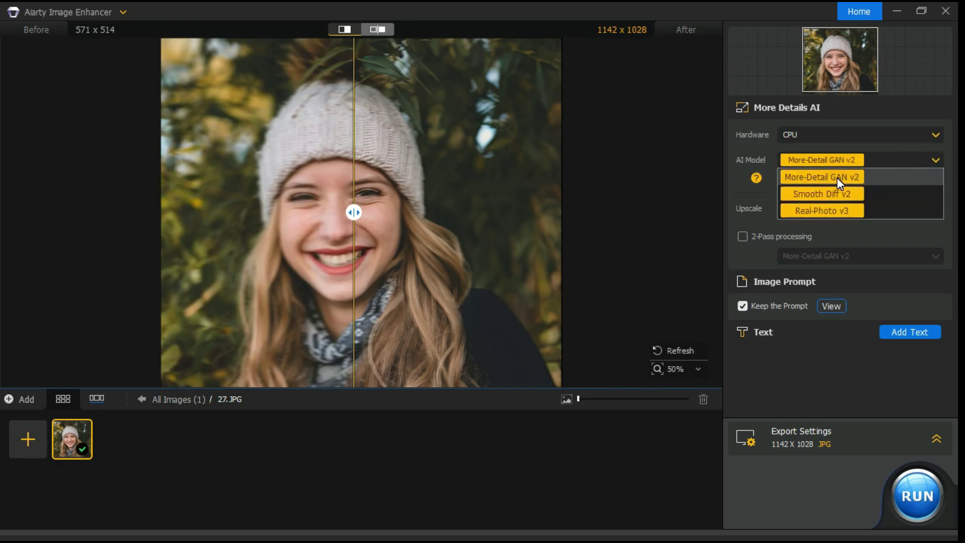
{"action": "left_click", "coordinate": [853, 179]}
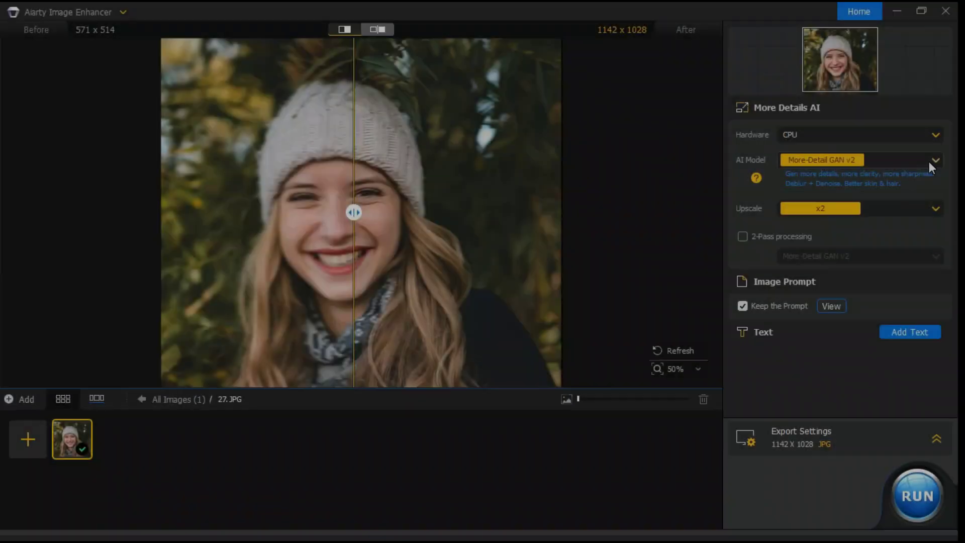
{"action": "left_click", "coordinate": [933, 160]}
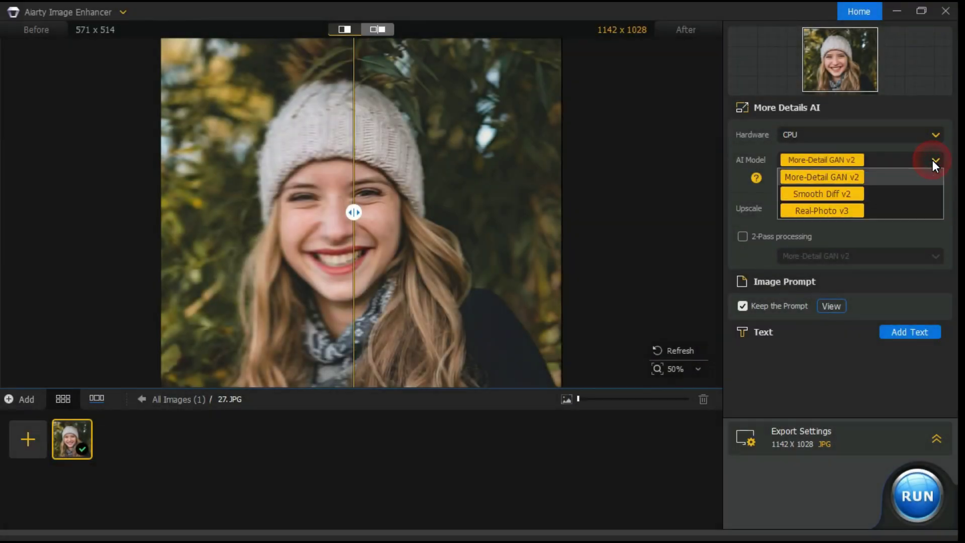
{"action": "left_click", "coordinate": [823, 195]}
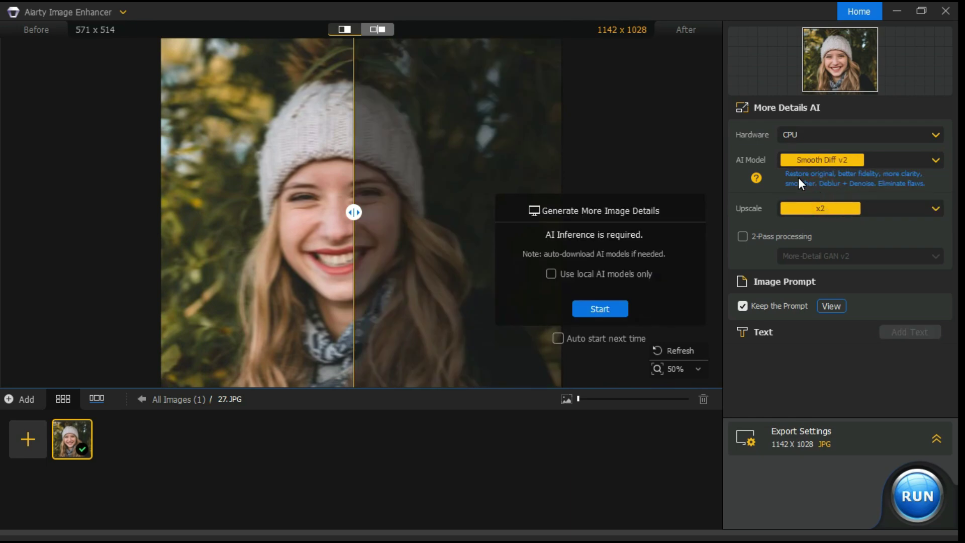
{"action": "left_click", "coordinate": [935, 161]}
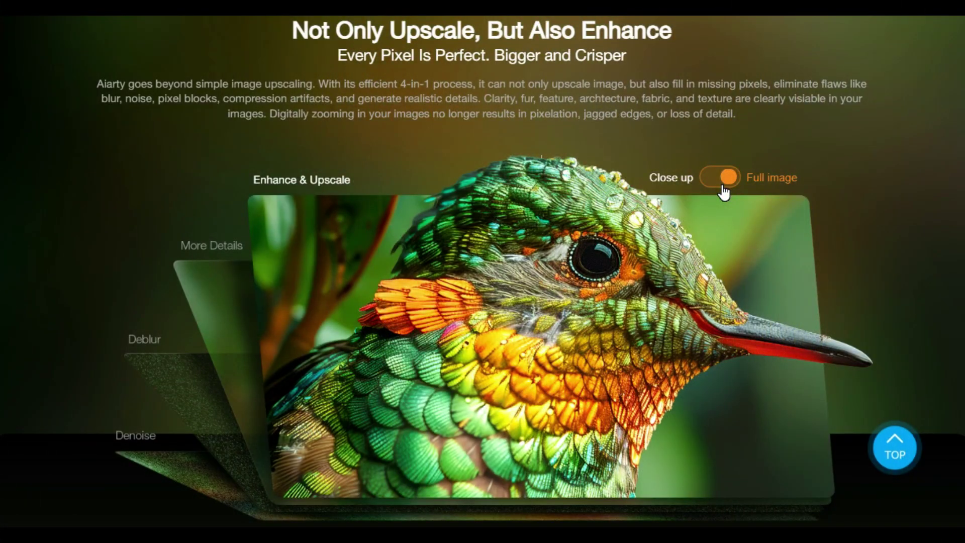
Step: Set the bird demo toggle to Close up to show the eye
{"action": "left_click", "coordinate": [721, 187]}
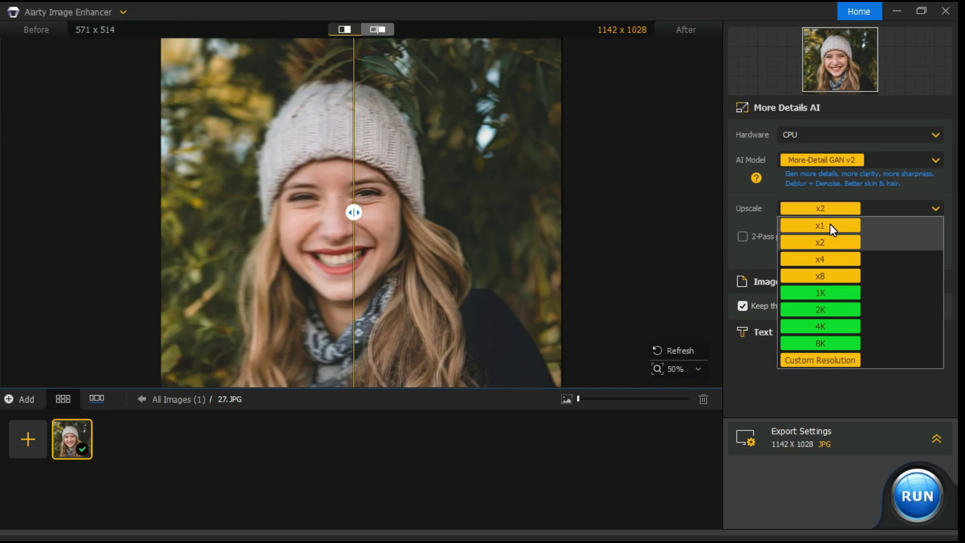
Step: Choose x4 upscale for a 2284x2056 result and nudge the divider left
{"action": "left_click", "coordinate": [832, 255]}
{"action": "scroll", "coordinate": [428, 159], "scroll_direction": "down", "scroll_amount": 2}
{"action": "scroll", "coordinate": [428, 162], "scroll_direction": "down", "scroll_amount": 2}
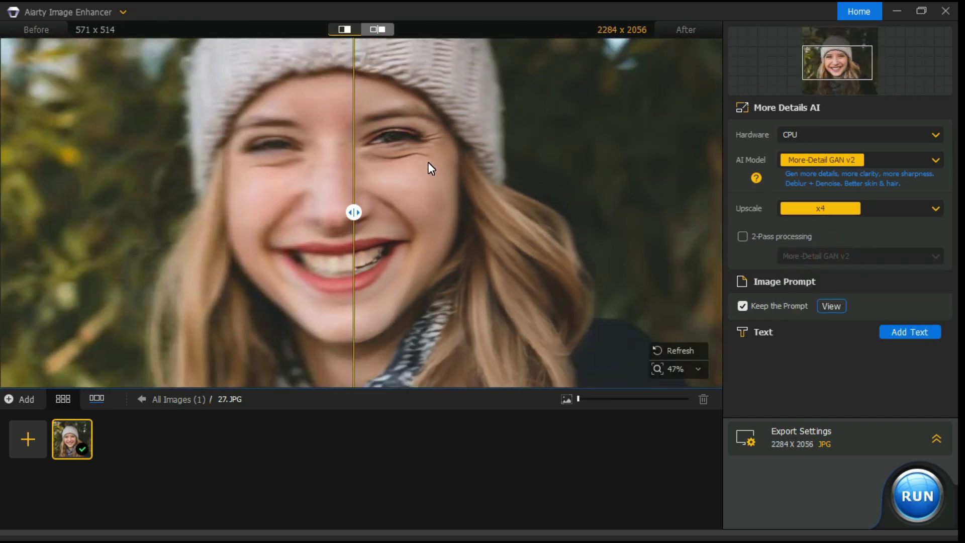
{"action": "scroll", "coordinate": [379, 200], "scroll_direction": "down", "scroll_amount": 2}
{"action": "scroll", "coordinate": [402, 215], "scroll_direction": "down", "scroll_amount": 1}
{"action": "scroll", "coordinate": [454, 215], "scroll_direction": "down", "scroll_amount": 1}
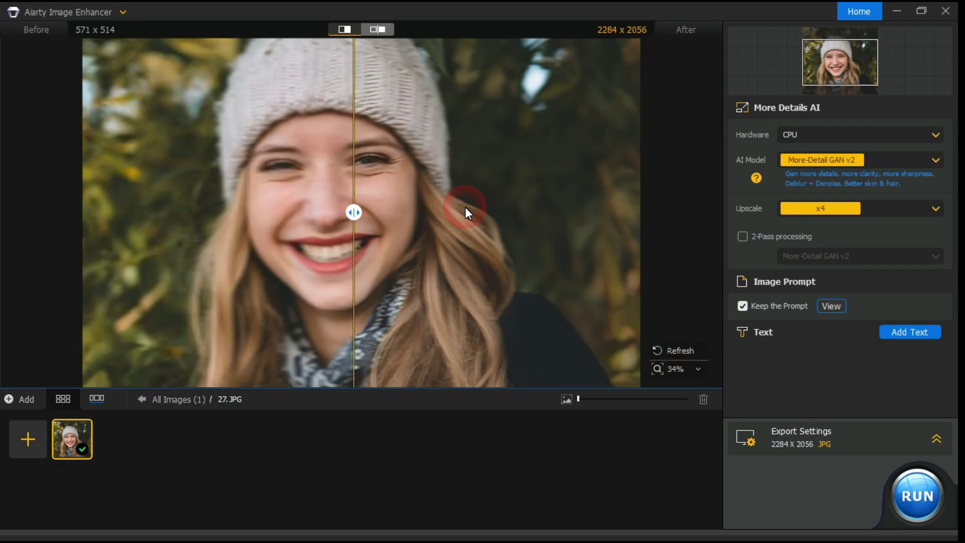
{"action": "left_click_drag", "start_coordinate": [364, 220], "coordinate": [337, 218]}
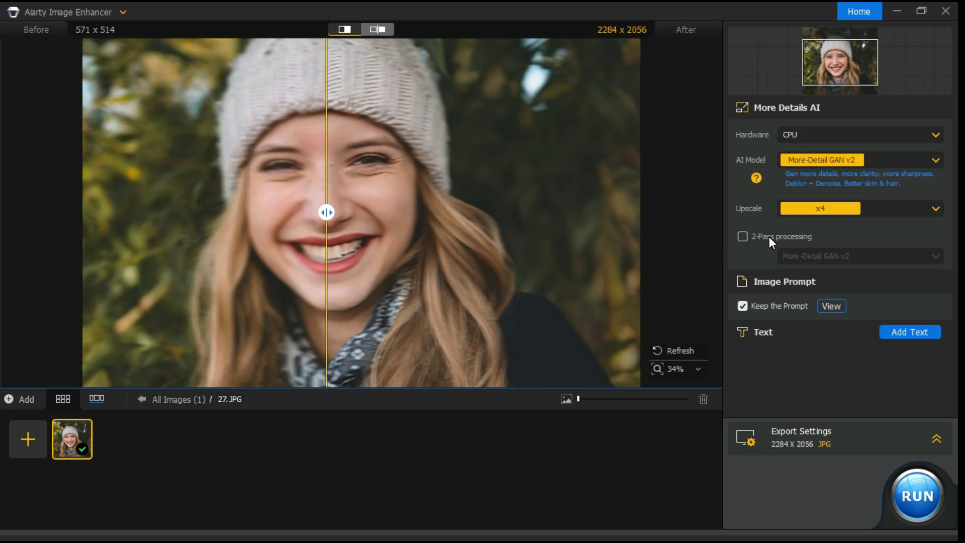
{"action": "left_click", "coordinate": [742, 237]}
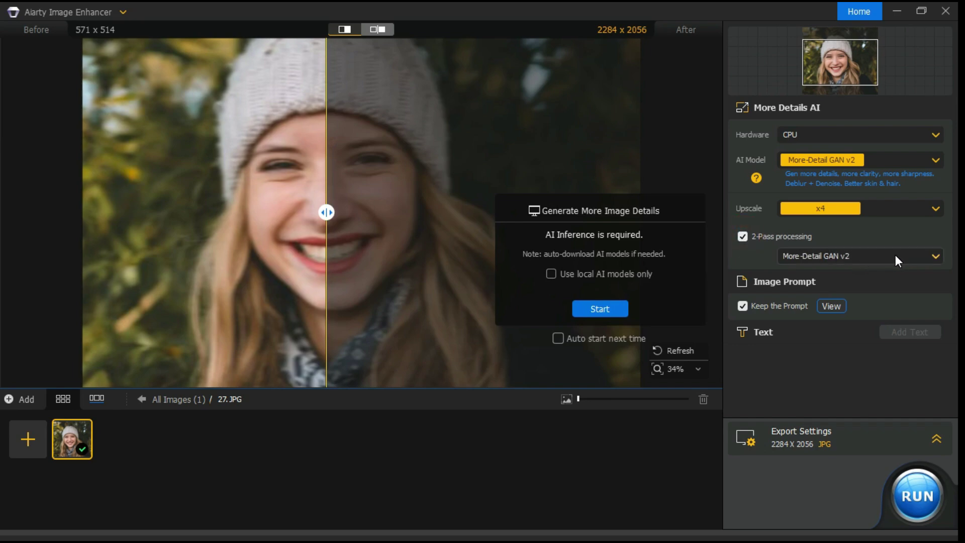
{"action": "left_click", "coordinate": [933, 257]}
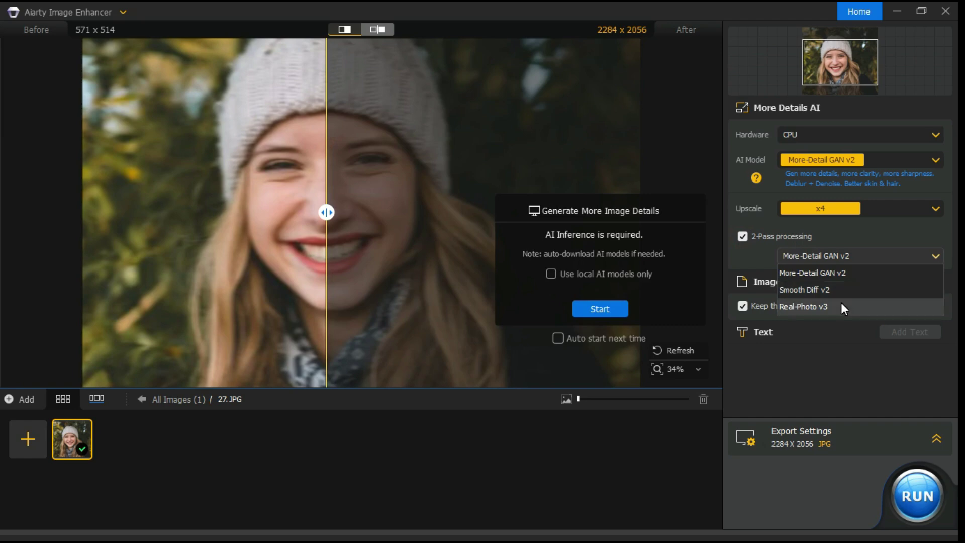
{"action": "left_click", "coordinate": [751, 256]}
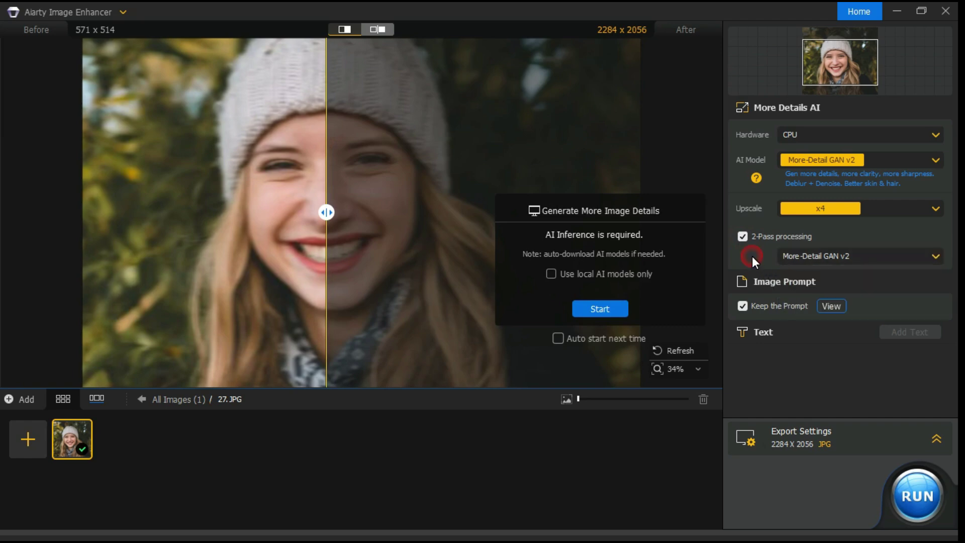
{"action": "left_click", "coordinate": [743, 236]}
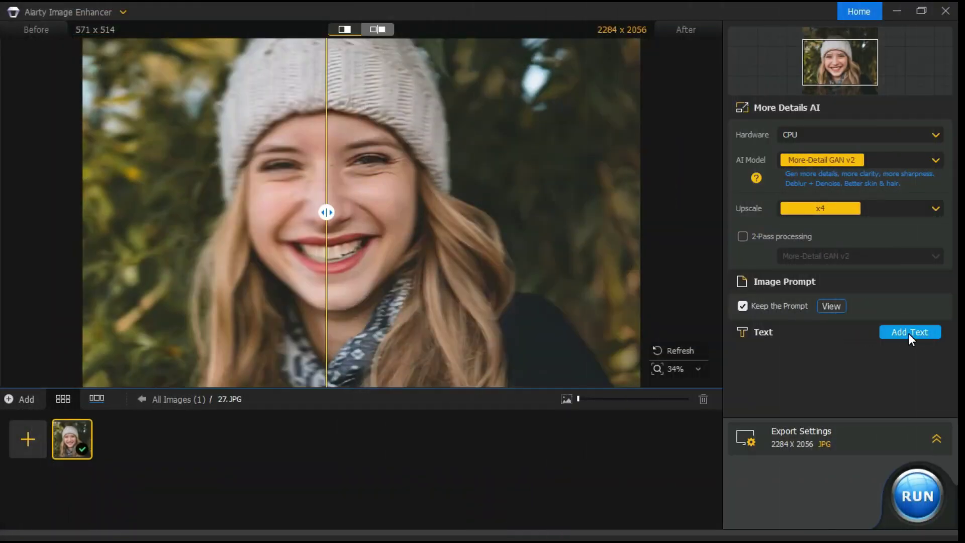
Step: Expand Export Settings and keep JPG as the output format at quality 100
{"action": "left_click", "coordinate": [935, 439]}
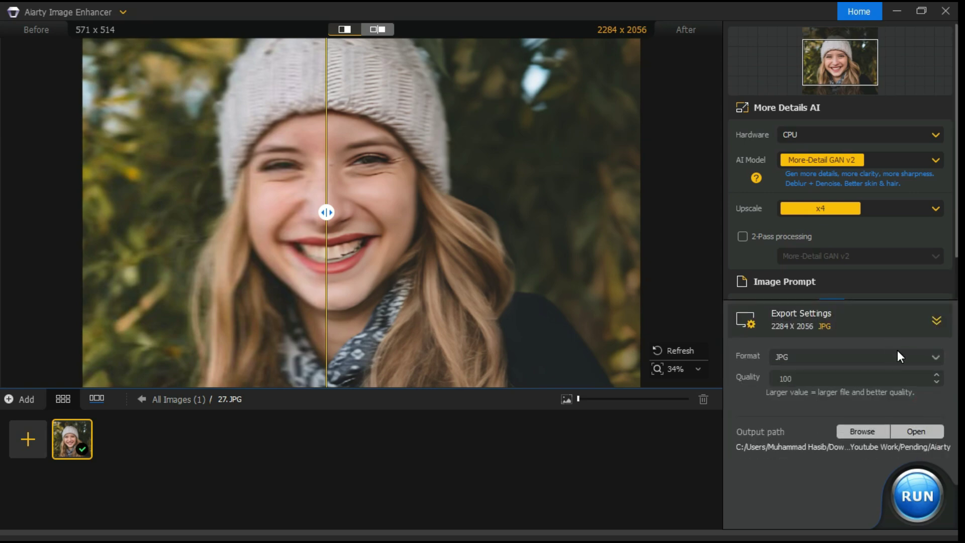
{"action": "left_click", "coordinate": [937, 357]}
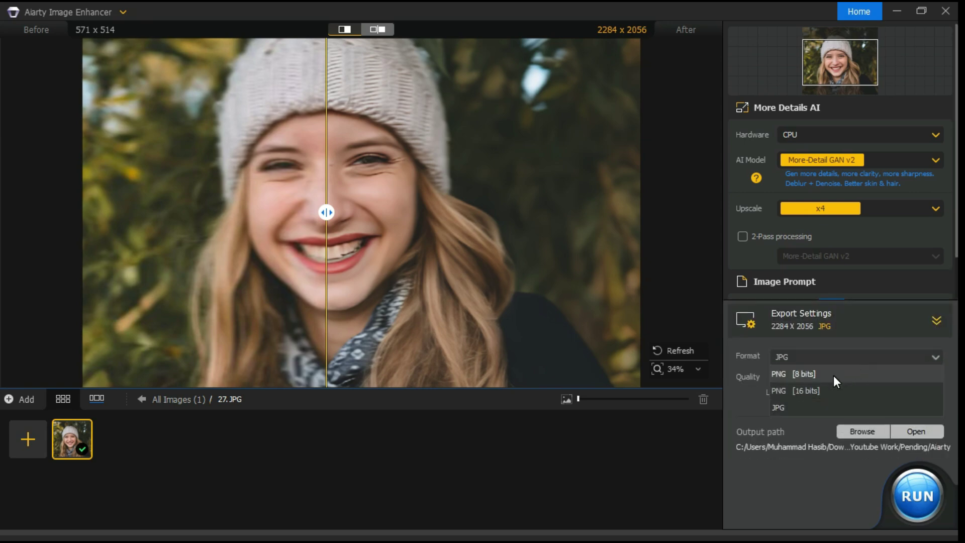
{"action": "left_click", "coordinate": [779, 407]}
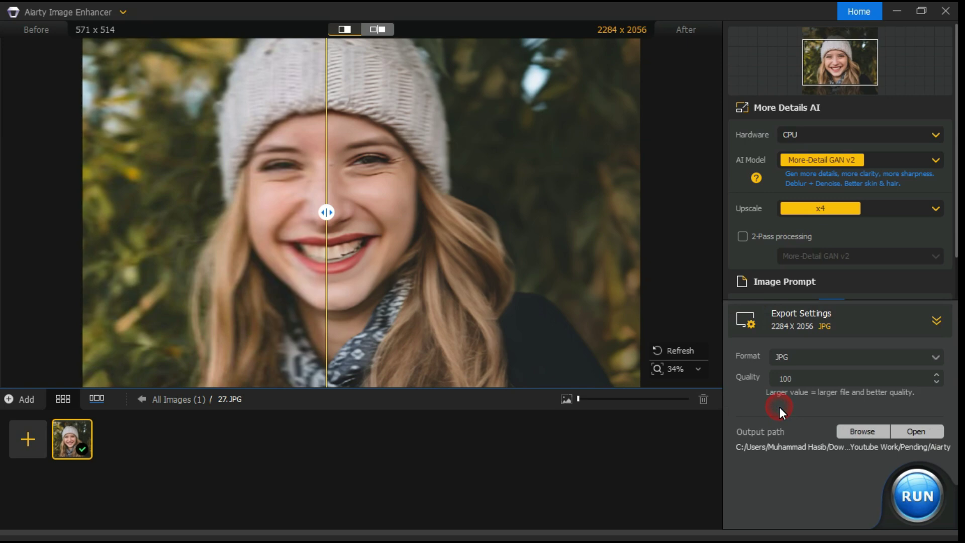